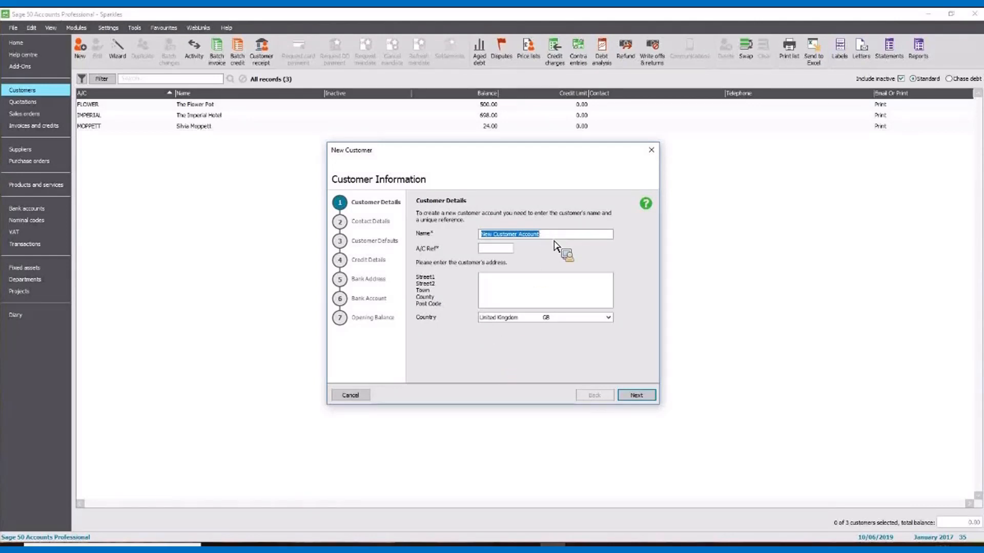
Step: Name the customer Tropical Fruits with account reference TROPIC
key(End)
key(BackSpace)
key(BackSpace)
key(BackSpace)
key(BackSpace)
key(BackSpace)
key(BackSpace)
key(BackSpace)
key(BackSpace)
key(BackSpace)
key(BackSpace)
key(BackSpace)
key(BackSpace)
key(BackSpace)
key(BackSpace)
key(BackSpace)
key(BackSpace)
key(BackSpace)
key(BackSpace)
key(BackSpace)
key(BackSpace)
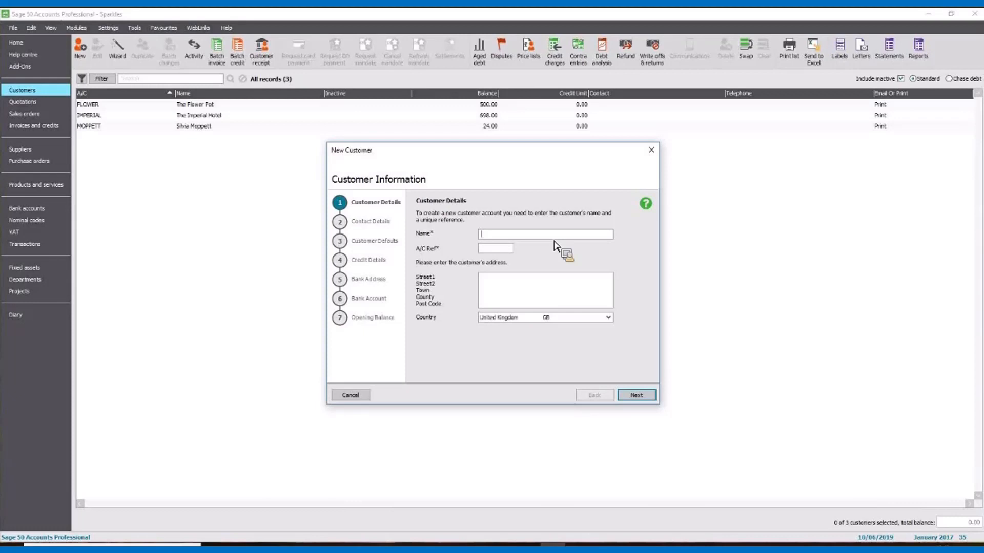
text(Tropical Fruits)
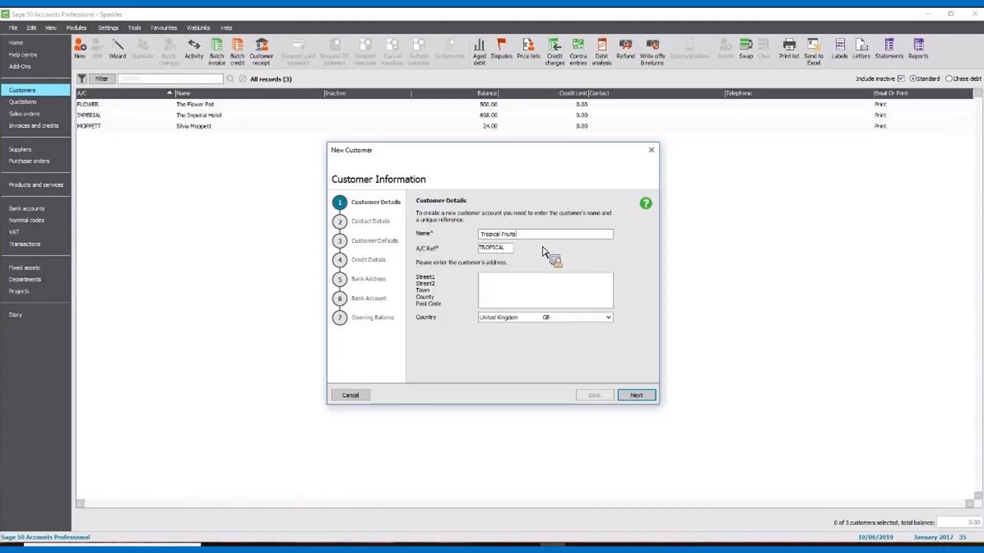
key(Tab)
key(BackSpace)
key(BackSpace)
key(Tab)
text(4)
text(1 Kingston)
key(BackSpace)
key(BackSpace)
key(BackSpace)
key(BackSpace)
key(BackSpace)
key(BackSpace)
key(BackSpace)
key(BackSpace)
text(Newgate Street)
key(Return)
text(Chester)
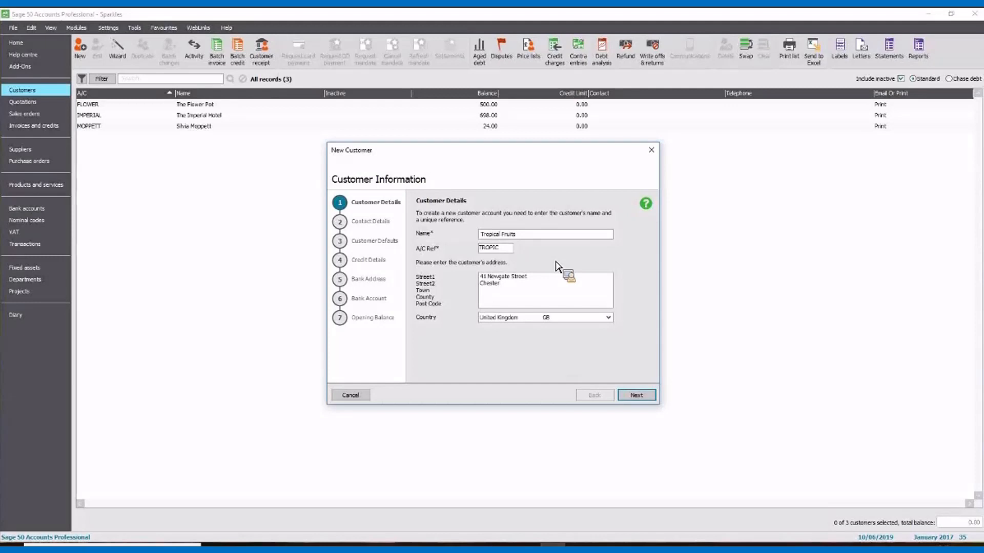
key(BackSpace)
key(BackSpace)
key(BackSpace)
key(BackSpace)
key(BackSpace)
key(BackSpace)
key(BackSpace)
key(Return)
text(Chester  CH1 2NF)
key(Return)
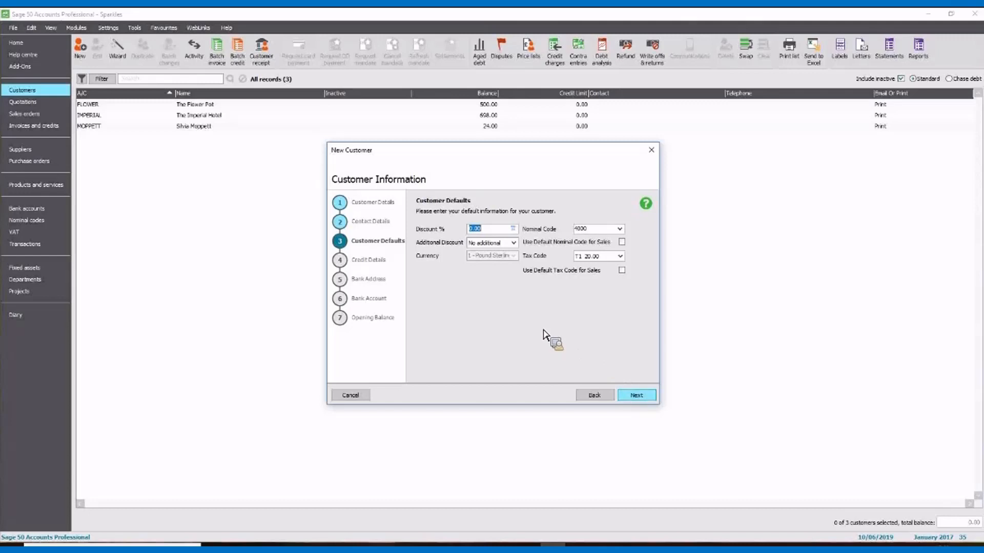
Step: Accept the Customer Defaults (nominal code 4000, tax code T1 20.00) and advance to Credit Details
key(Return)
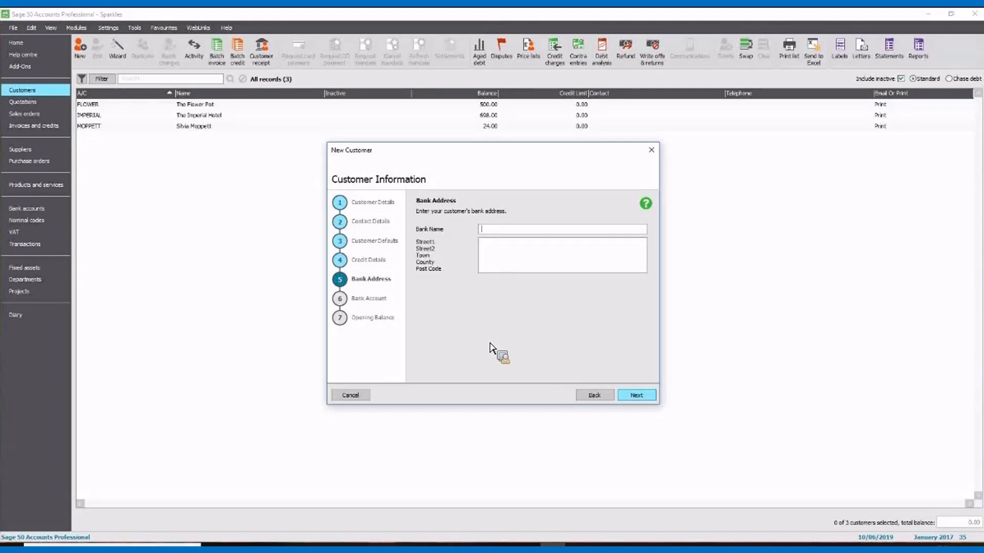
Step: Leave the Bank Address fields empty and advance to the Bank Account page
key(Return)
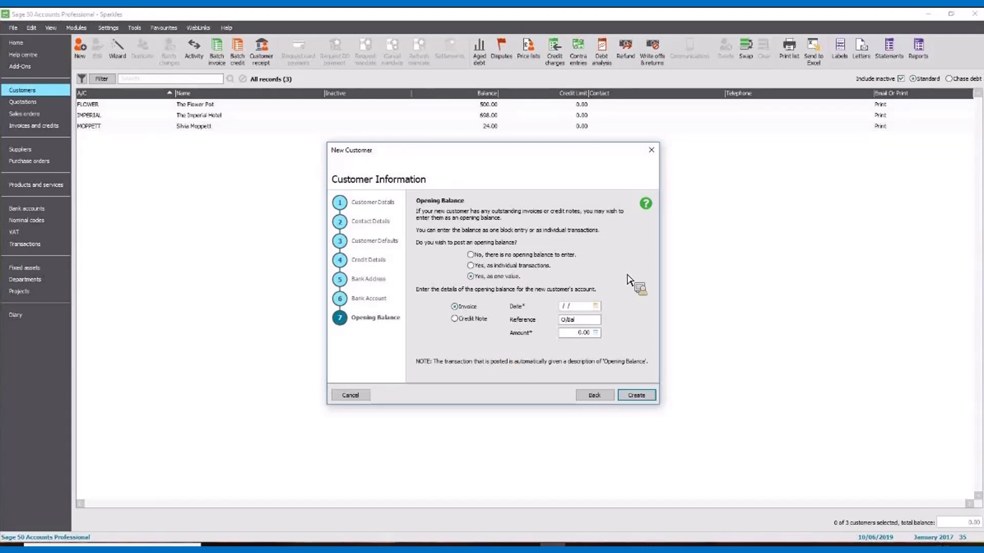
Step: Choose 'No, there is no opening balance to enter' for the new customer
click(645, 399)
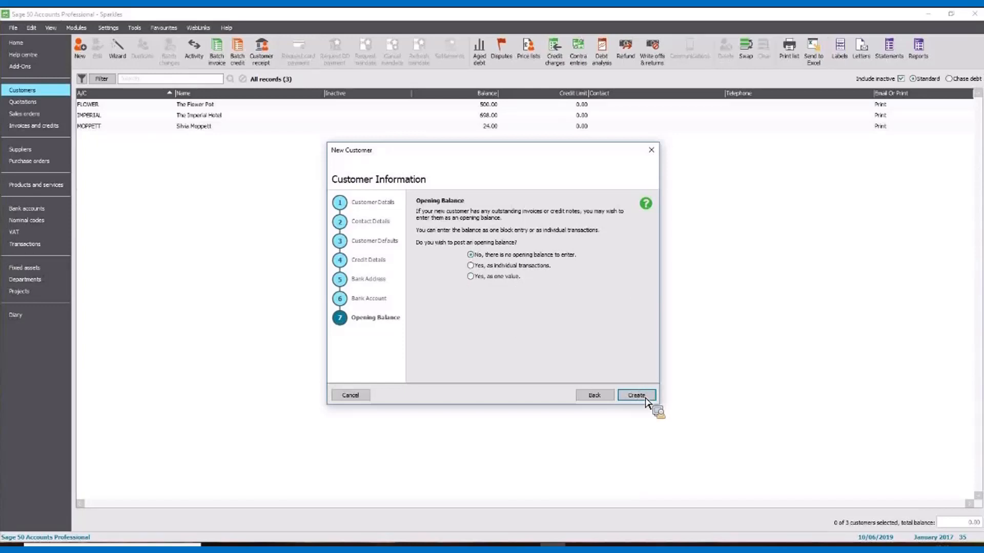